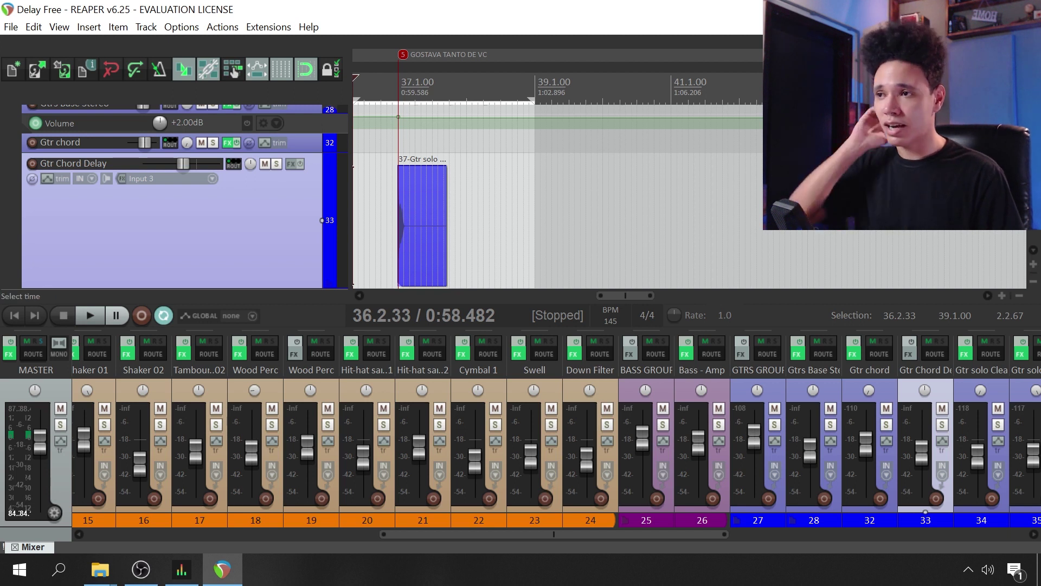
# Play the passage around bar 37 without the effect and place the edit cursor at 36.4.00, just before the guitar chord.
pyautogui.press('space')
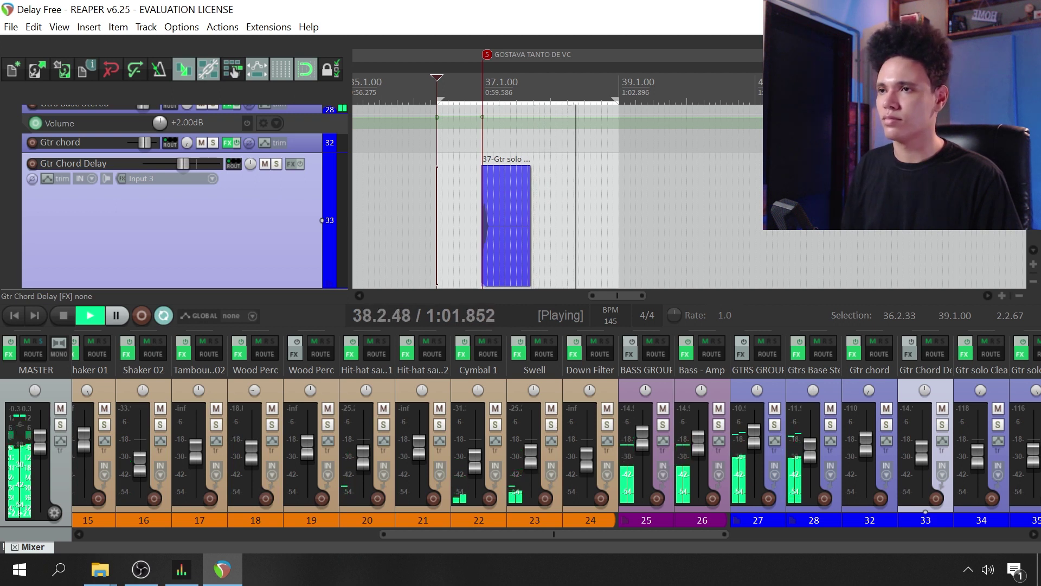
pyautogui.press('space')
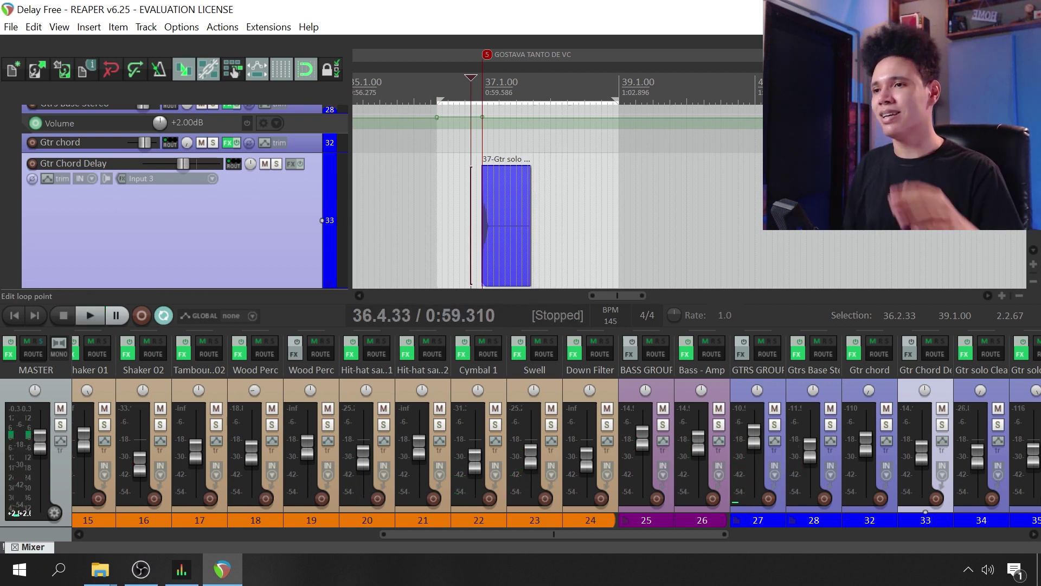
pyautogui.scroll(3, 620, 122)
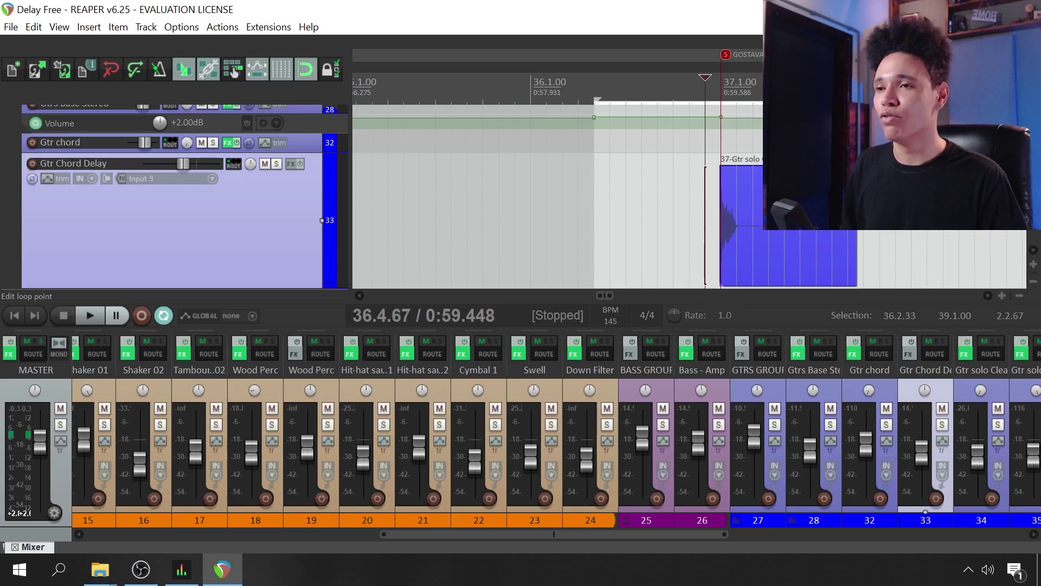
pyautogui.press('Left')
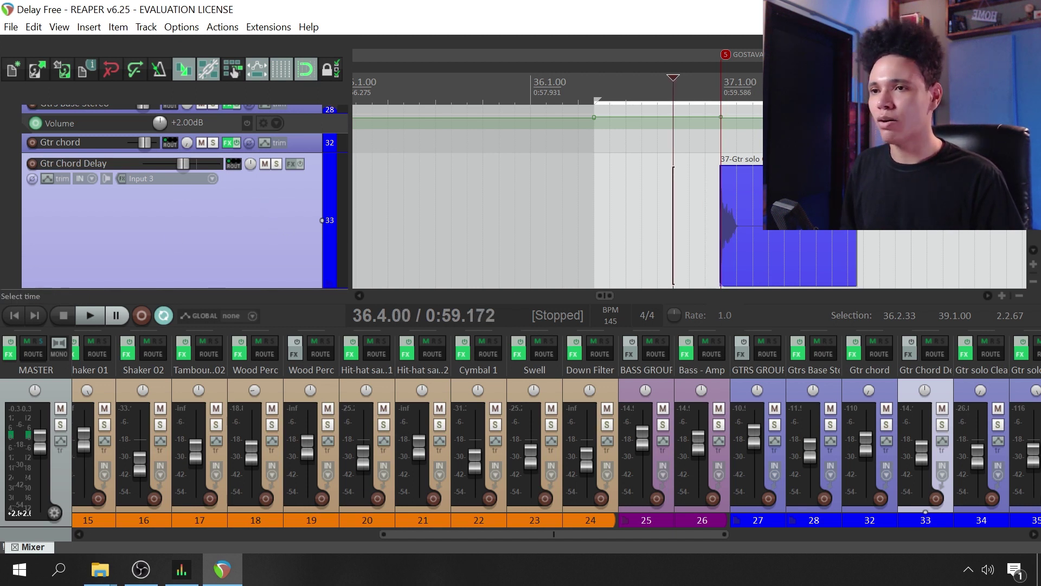
# Add the Kilohearts Delay (VST3) effect to the Gtr Chord Delay track, filtering the plugin list by "delay".
pyautogui.click(292, 163)
pyautogui.click(230, 419)
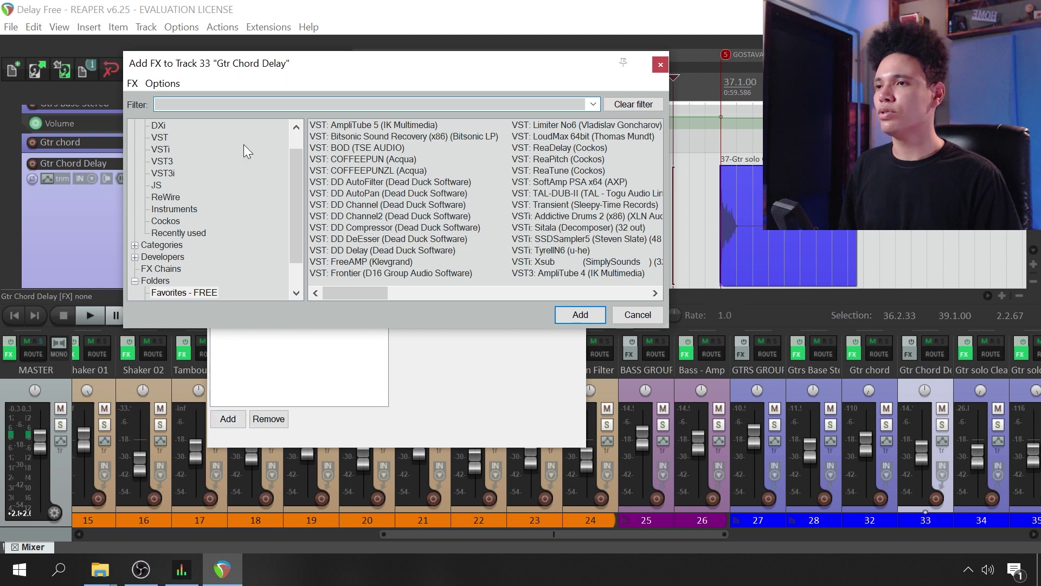
pyautogui.write('delay')
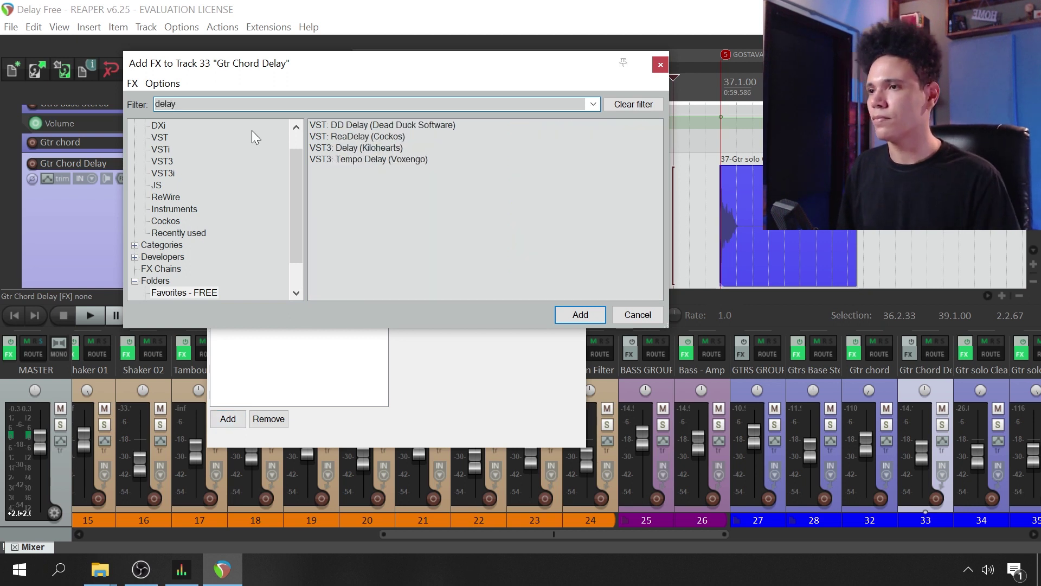
pyautogui.doubleClick(352, 148)
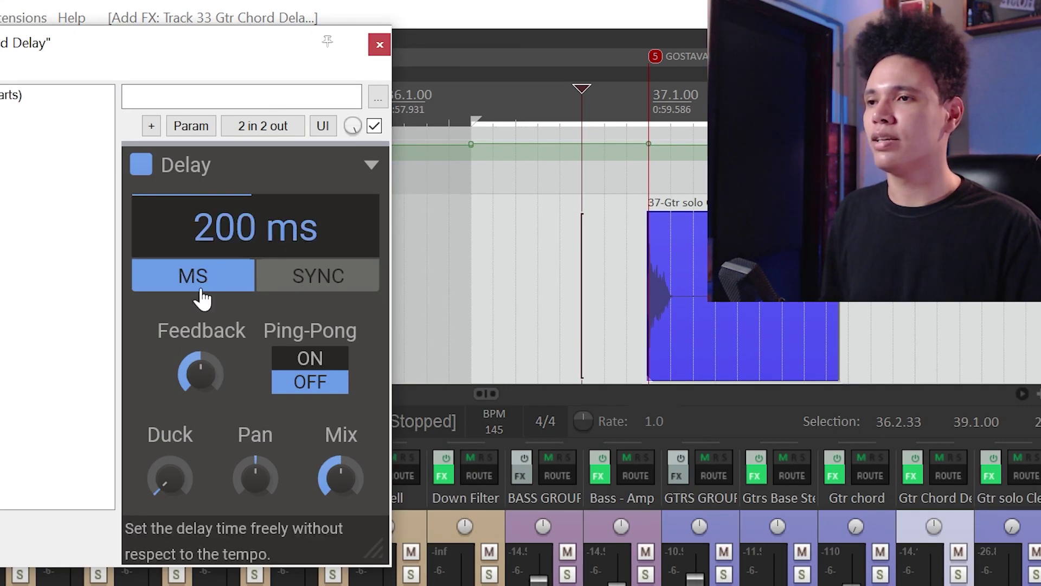
# Try tempo sync with a 1/16 delay time and lower feedback on the Delay, and toggle Ping-Pong on and off.
pyautogui.click(316, 286)
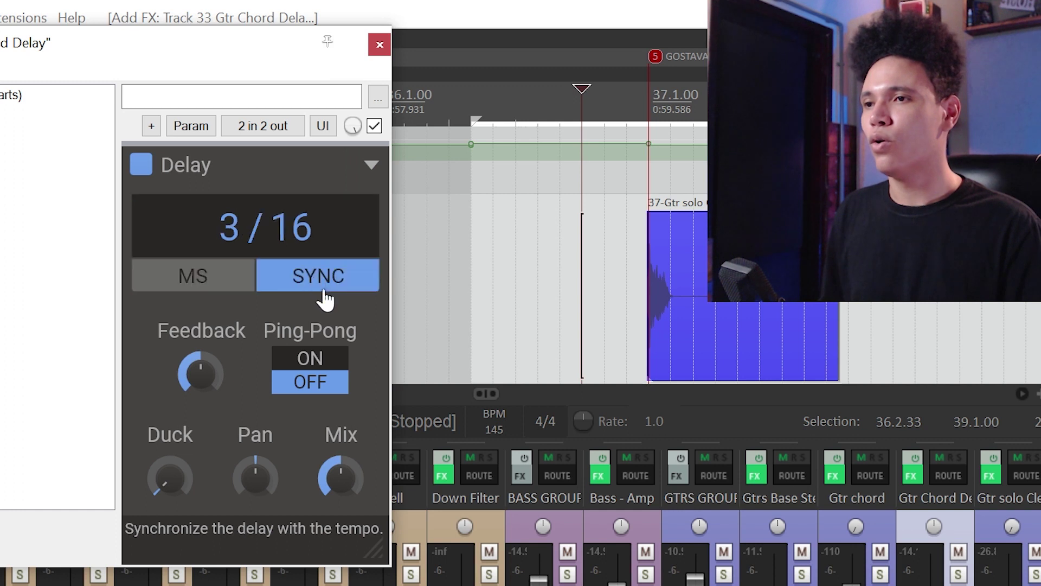
pyautogui.scroll(-2, 229, 227)
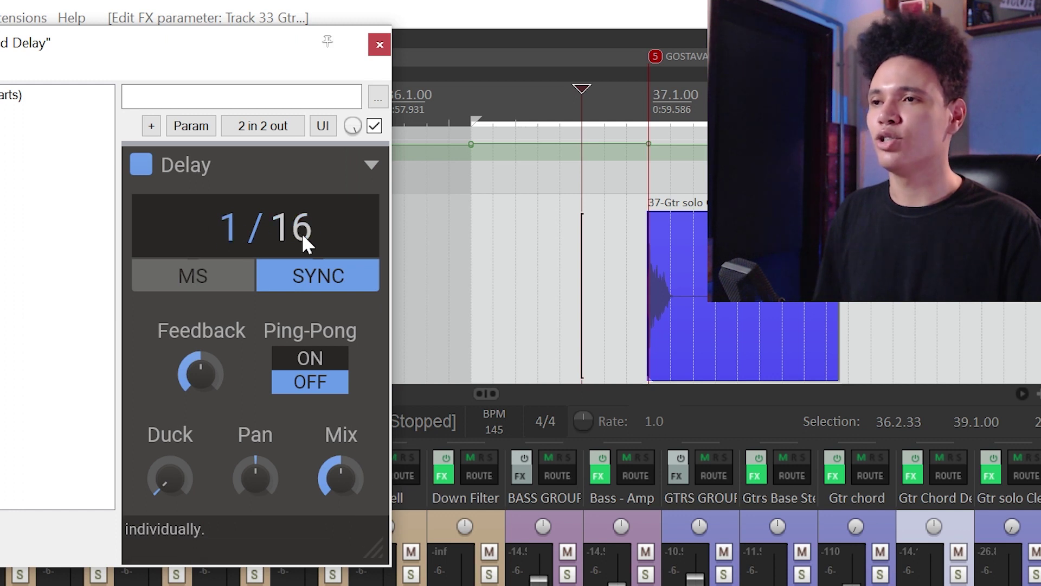
pyautogui.moveTo(193, 372); pyautogui.dragTo(193, 384)
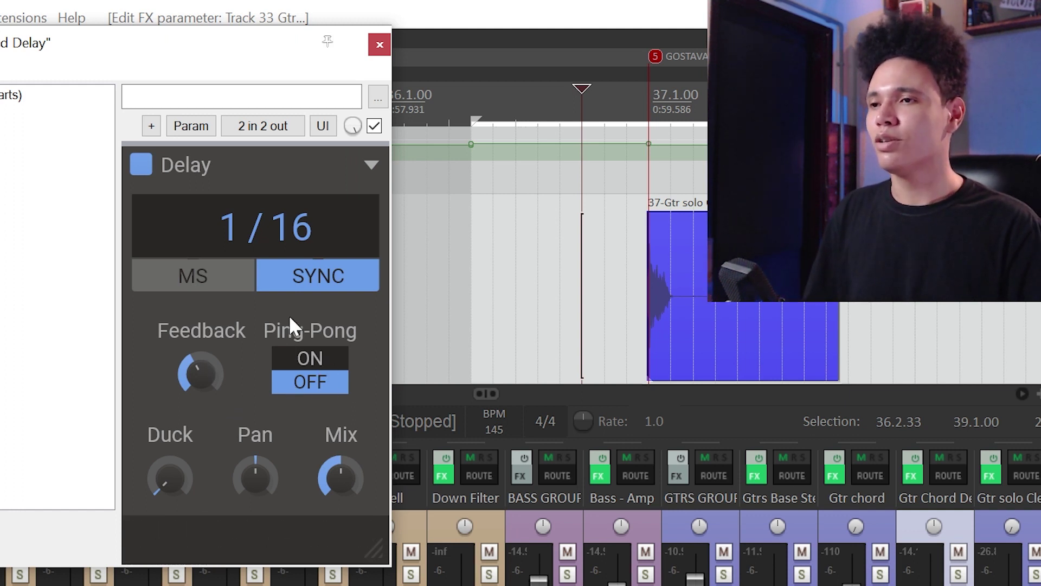
pyautogui.click(325, 363)
pyautogui.click(329, 379)
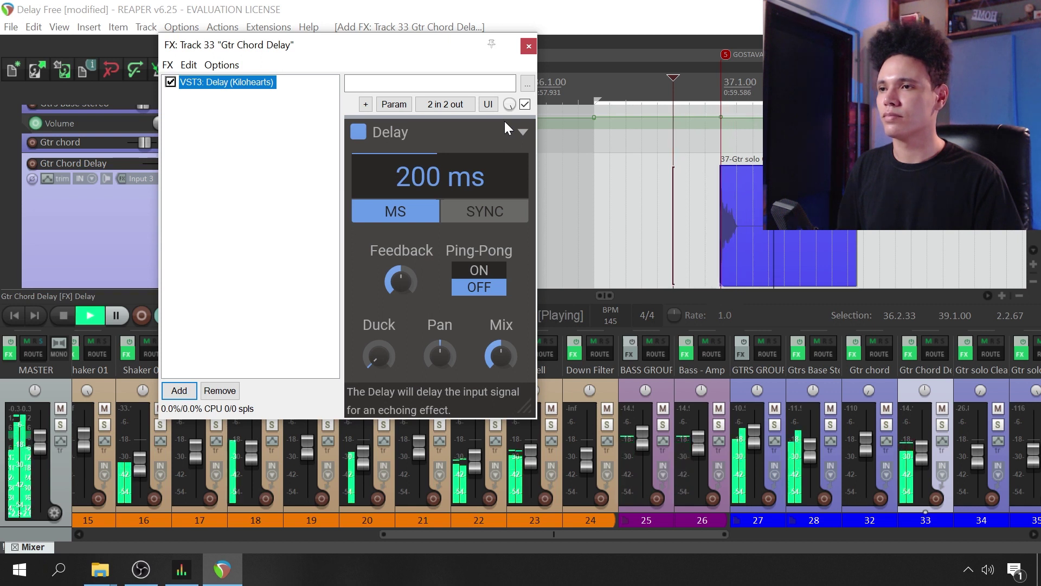
# Switch the Delay to tempo sync and solo the Gtr Chord Delay track, moving the effect window clear of the track controls.
pyautogui.press('space')
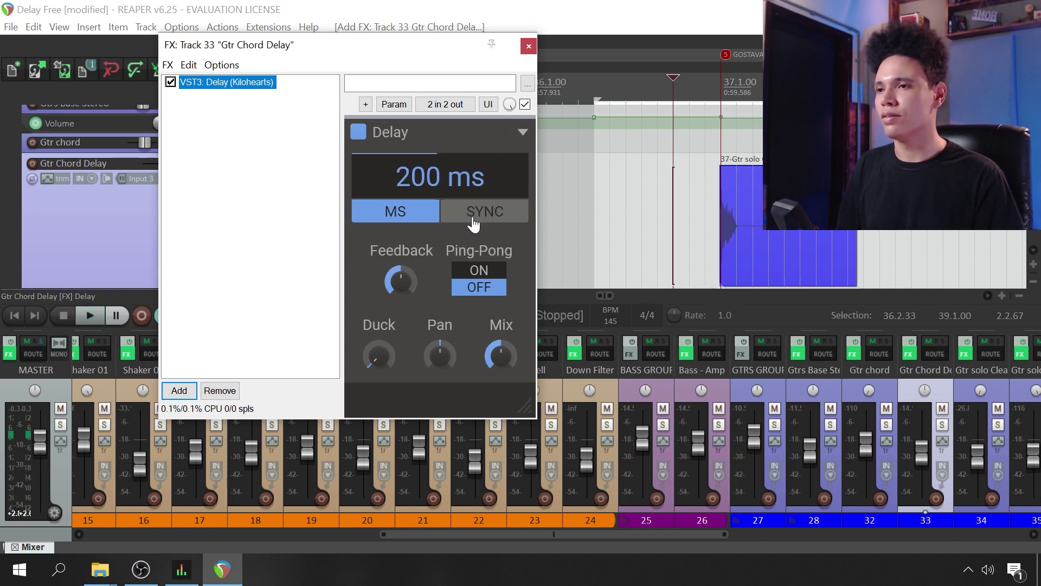
pyautogui.click(465, 217)
pyautogui.moveTo(188, 44); pyautogui.dragTo(331, 98)
pyautogui.click(275, 160)
pyautogui.moveTo(567, 113); pyautogui.dragTo(498, 92)
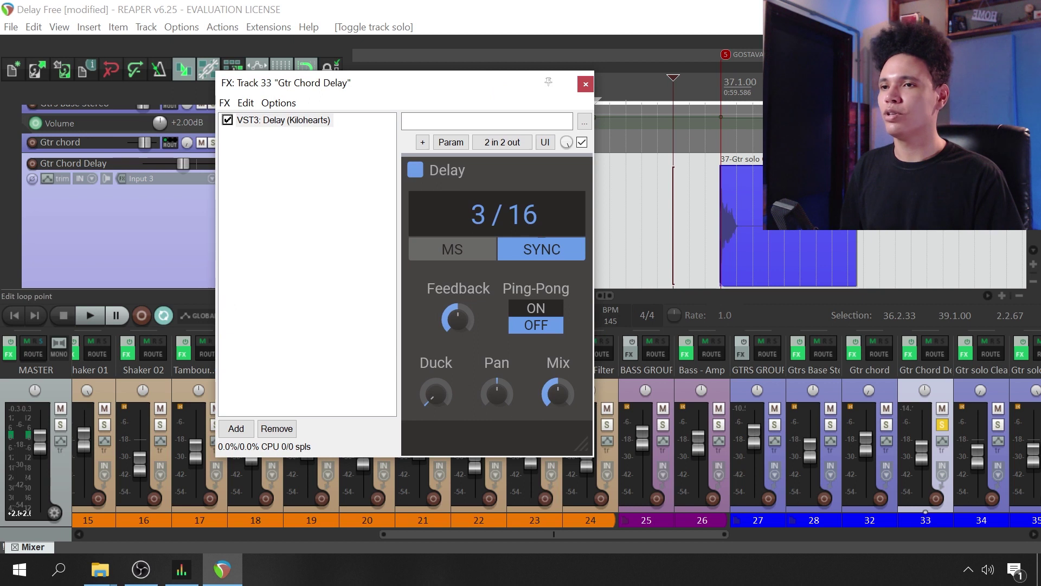
# Set the synced delay time to 1/4t.
pyautogui.click(689, 87)
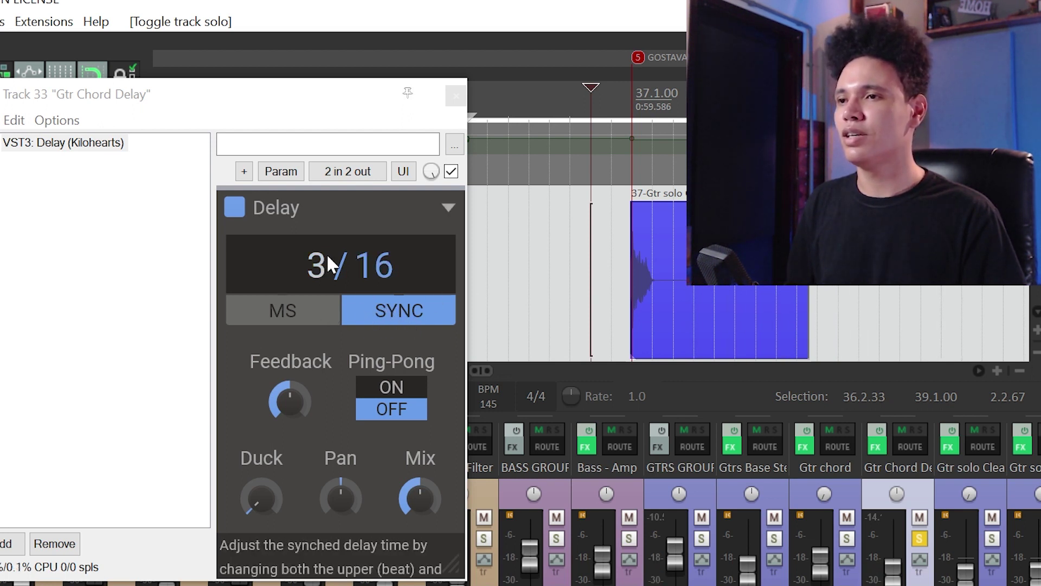
pyautogui.scroll(-2, 340, 254)
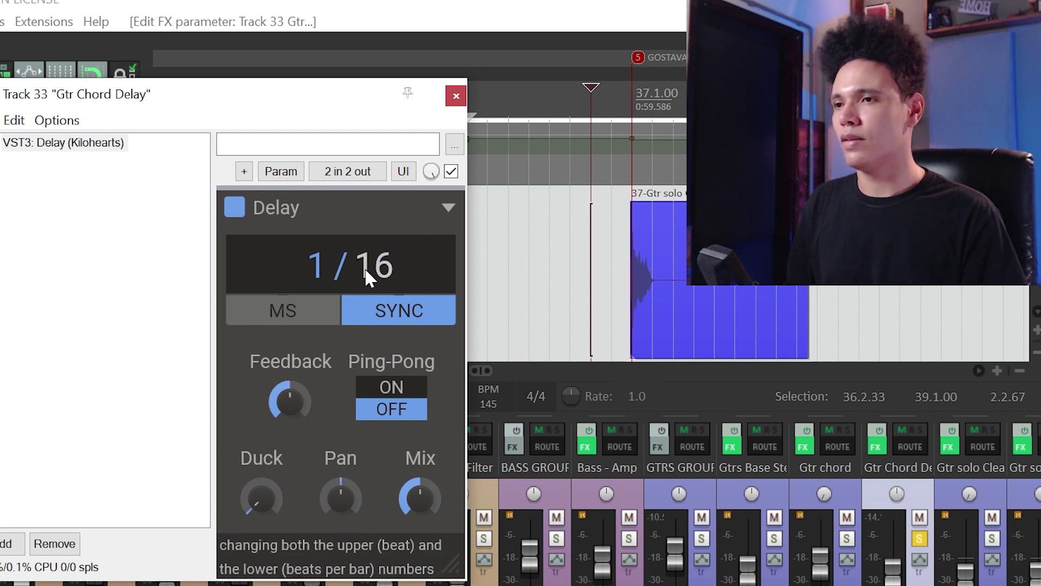
pyautogui.moveTo(364, 268); pyautogui.dragTo(364, 255)
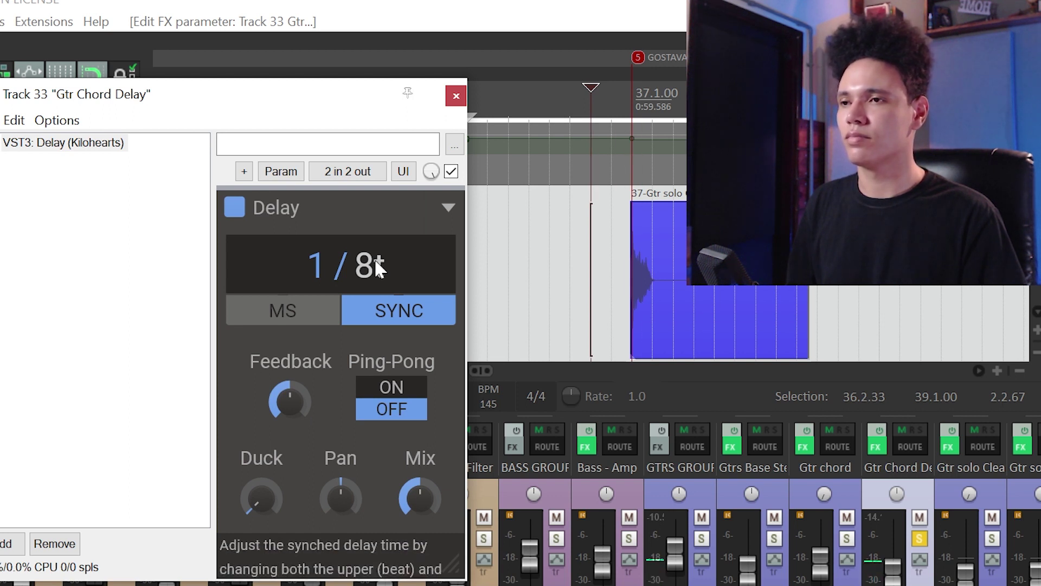
pyautogui.scroll(2, 374, 258)
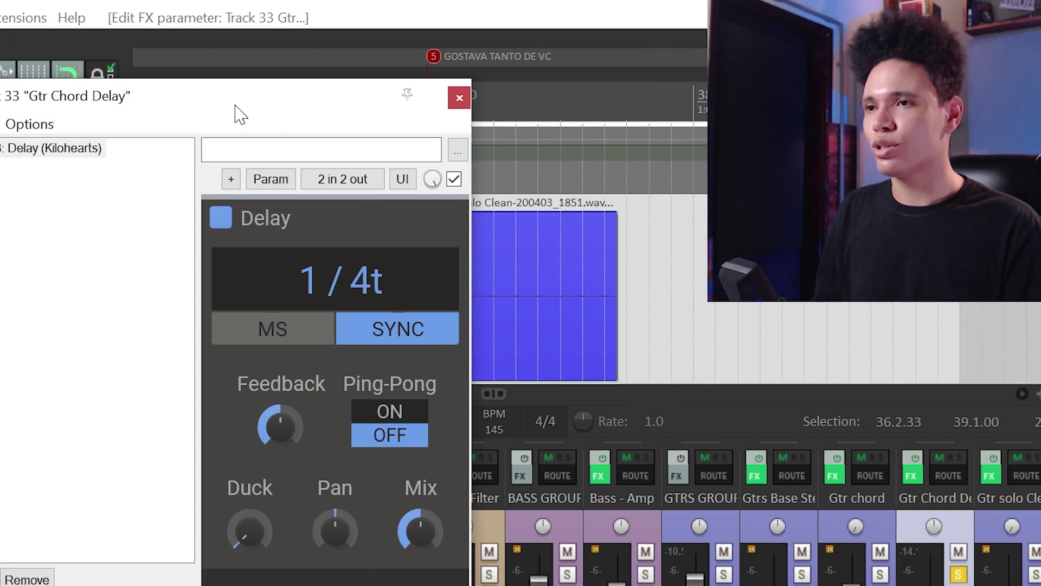
# Turn on the Delay's Ping-Pong and listen to the soloed guitar chord.
pyautogui.moveTo(240, 113); pyautogui.dragTo(152, 94)
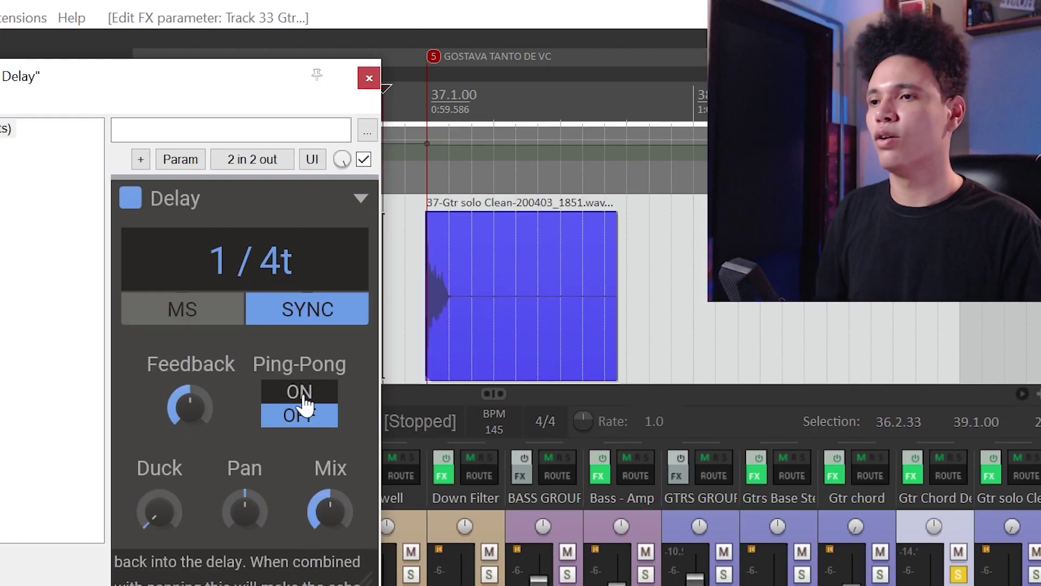
pyautogui.click(302, 395)
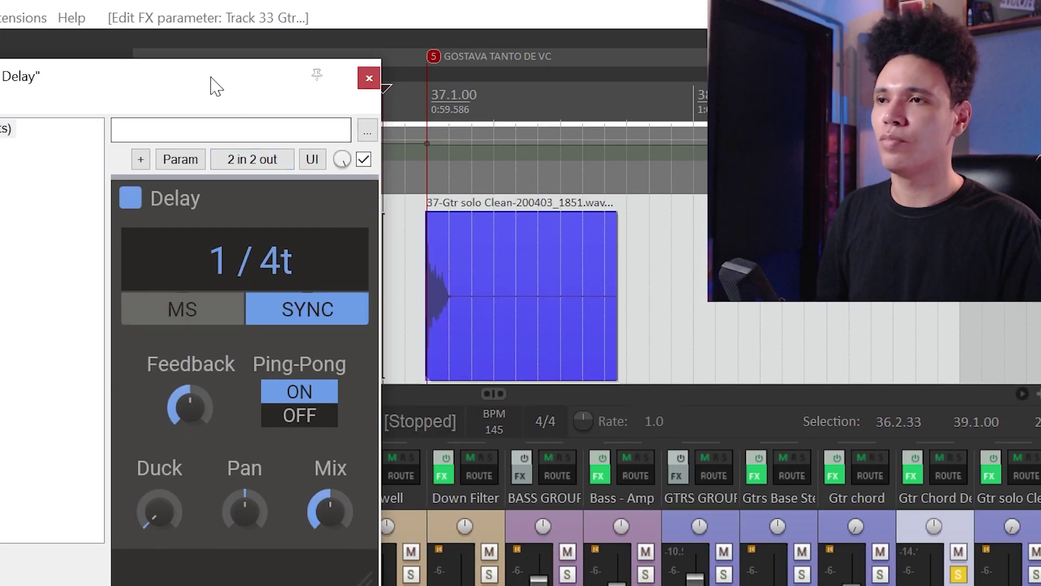
pyautogui.moveTo(212, 84); pyautogui.dragTo(136, 76)
pyautogui.press('space')
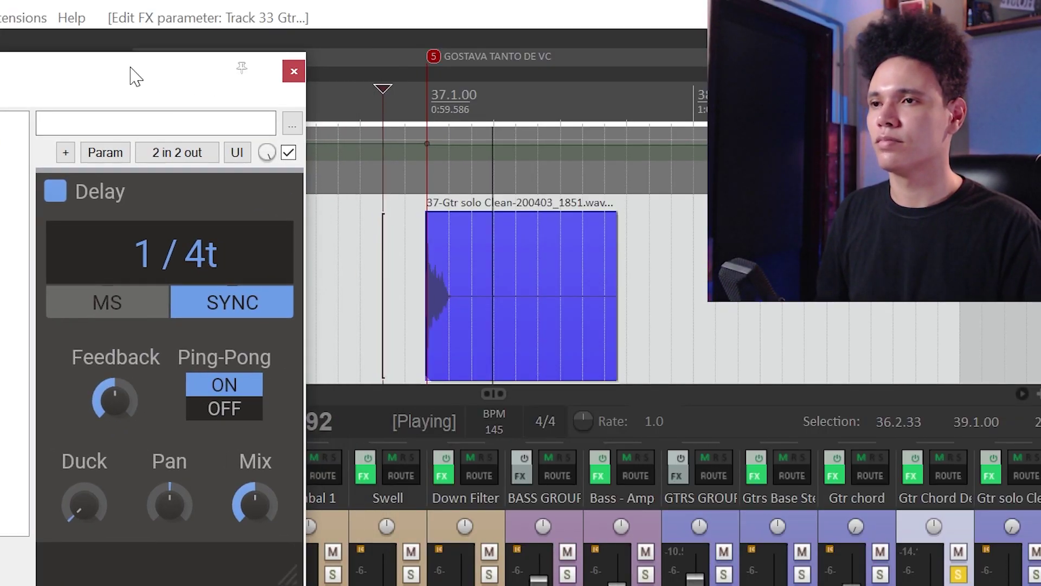
pyautogui.press('space')
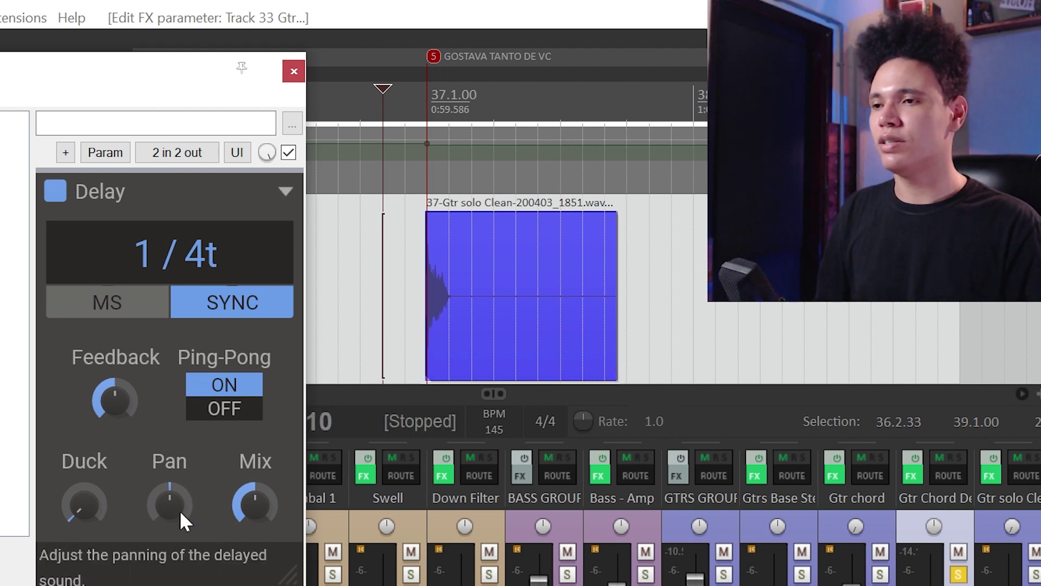
# Pan the delayed sound to the left and play the guitar chord.
pyautogui.moveTo(177, 498)
pyautogui.mouseDown()
pyautogui.moveTo(177, 523)
pyautogui.moveTo(177, 493)
pyautogui.mouseUp()
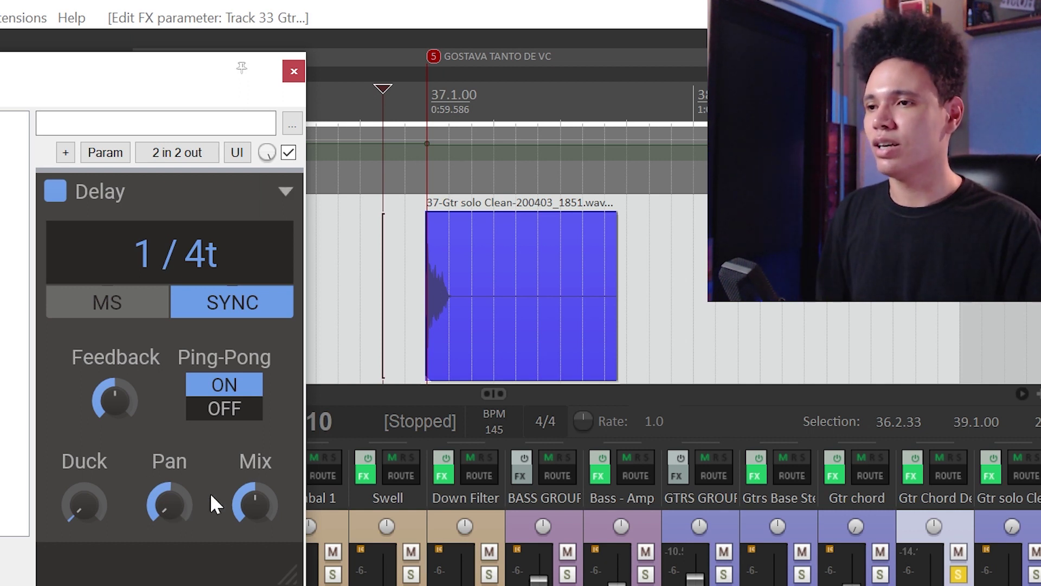
pyautogui.press('space')
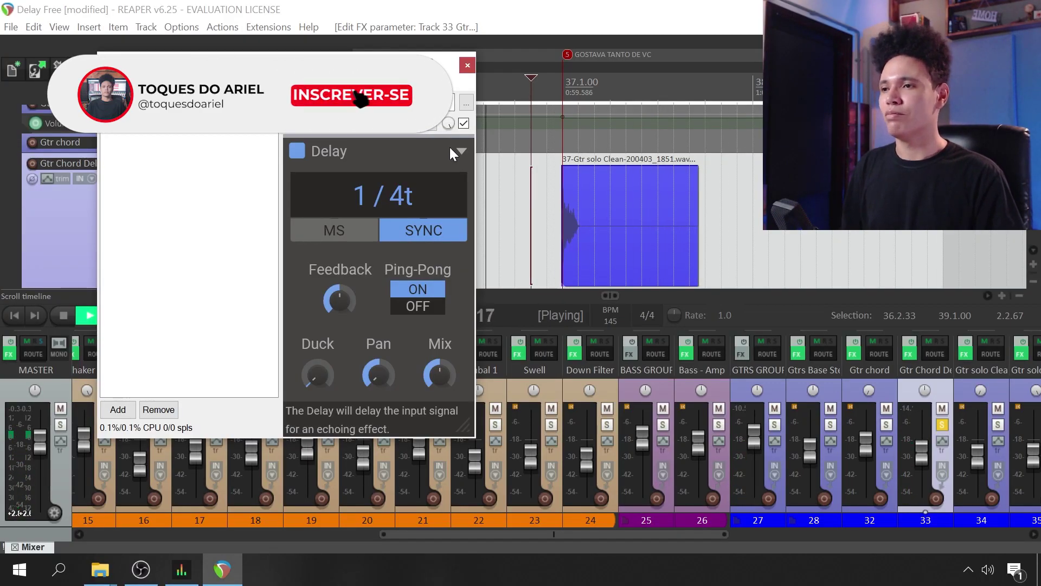
pyautogui.press('space')
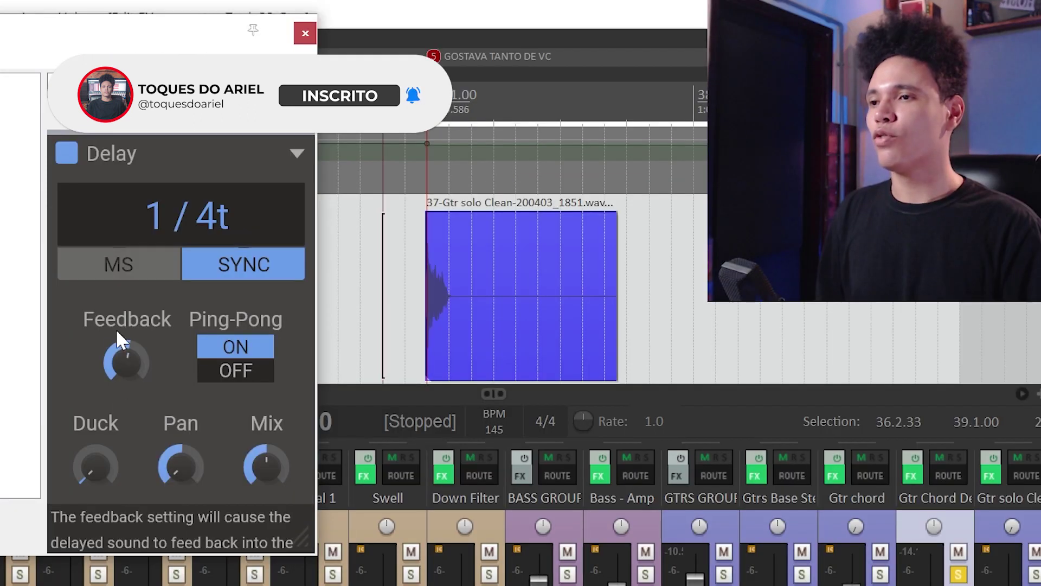
# Raise the Delay's feedback slightly and listen to the repeats on the guitar chord.
pyautogui.moveTo(126, 362); pyautogui.dragTo(129, 357)
pyautogui.press('space')
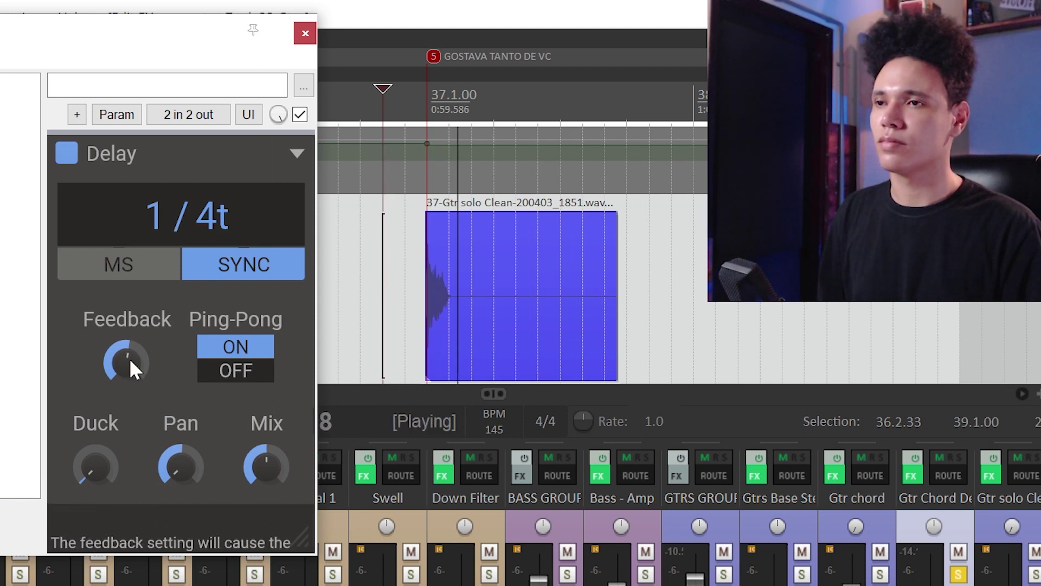
pyautogui.moveTo(129, 358)
pyautogui.mouseDown()
pyautogui.moveTo(135, 347)
pyautogui.moveTo(136, 357)
pyautogui.mouseUp()
pyautogui.press('space')
pyautogui.press('space')
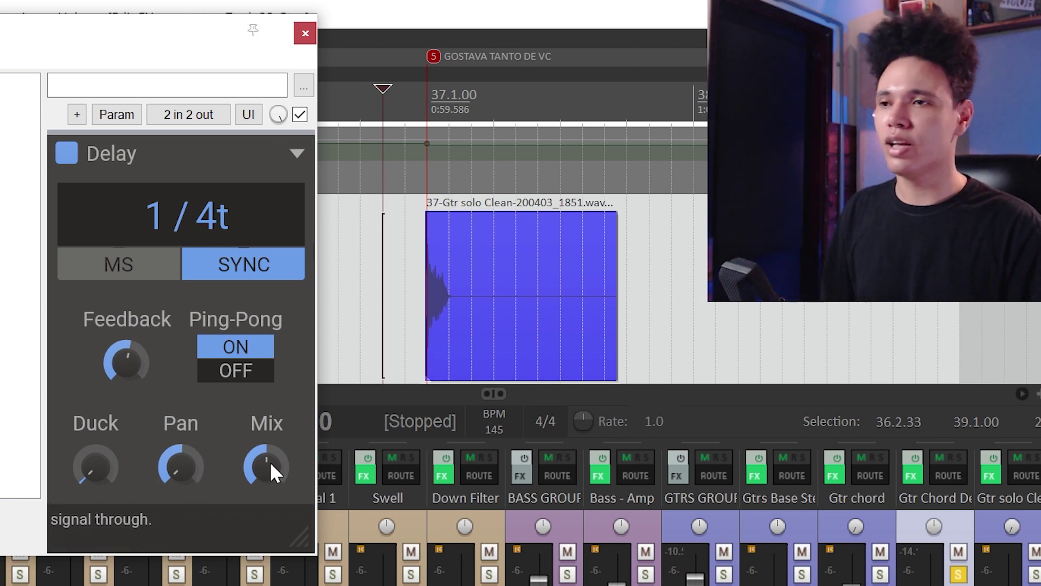
# Try a higher dry/wet mix on the Delay, listen to it, and return Mix to 50 %.
pyautogui.scroll(3, 269, 461)
pyautogui.press('space')
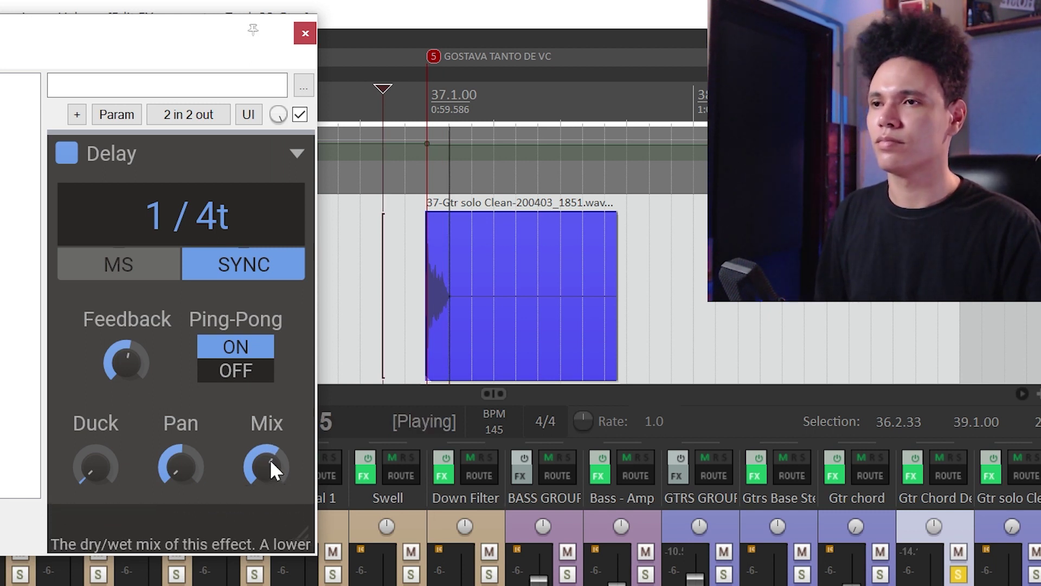
pyautogui.press('space')
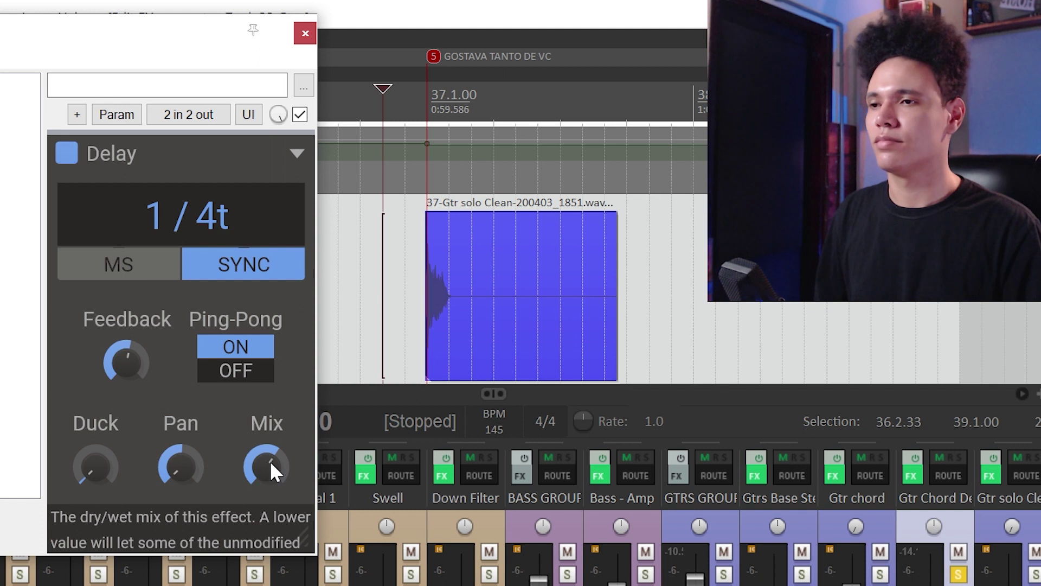
pyautogui.moveTo(269, 460); pyautogui.dragTo(269, 476)
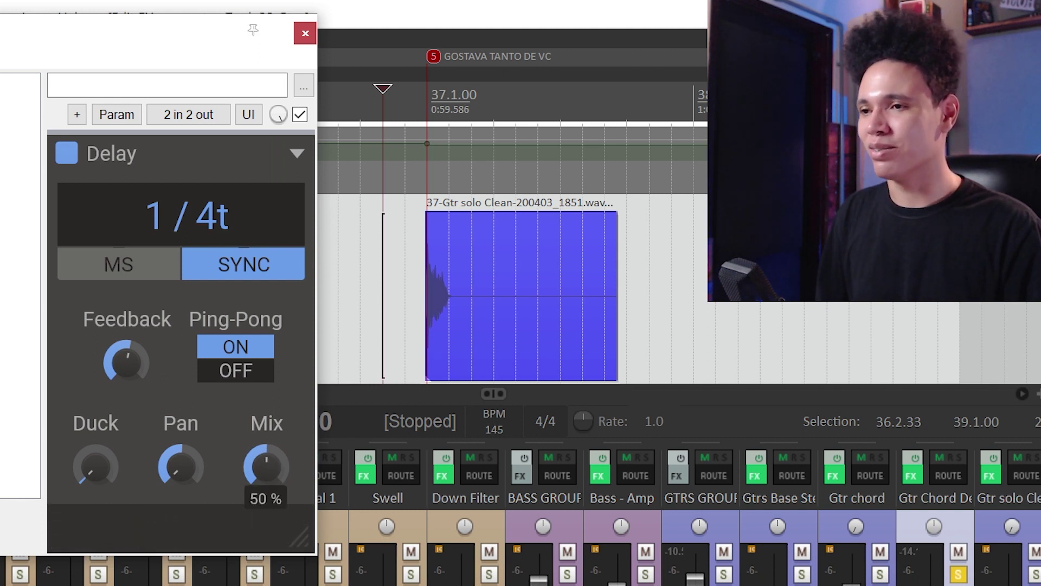
# Unsolo the Gtr Chord Delay track and raise its volume fader slightly while playing the passage in the full mix.
pyautogui.press('space')
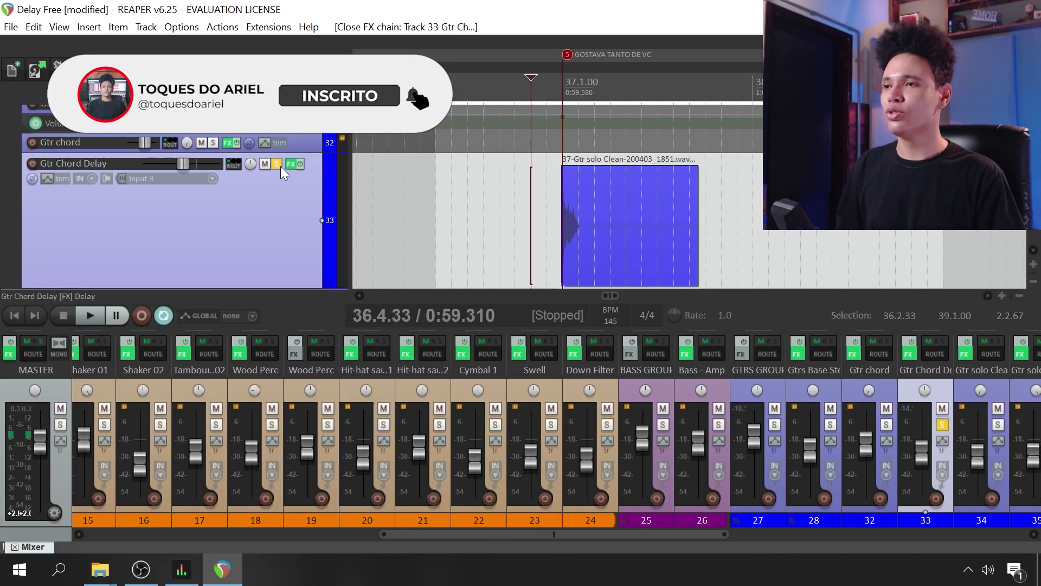
pyautogui.click(276, 164)
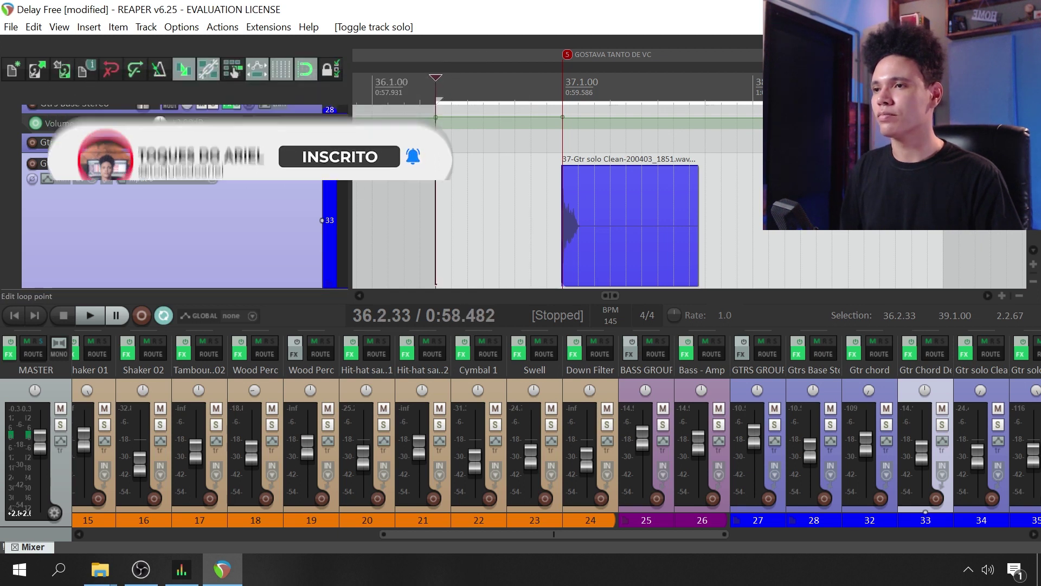
pyautogui.press('space')
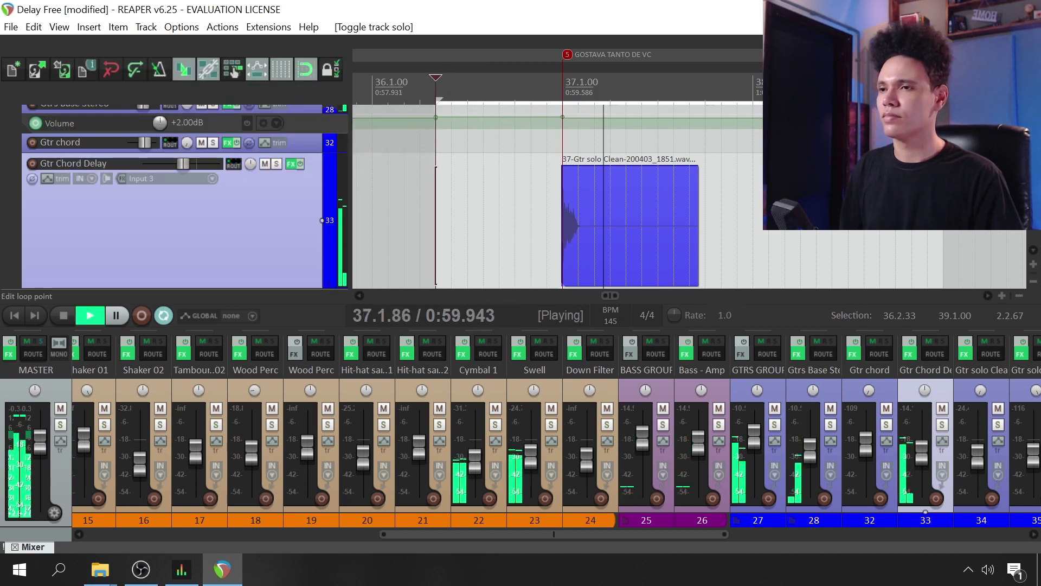
pyautogui.press('space')
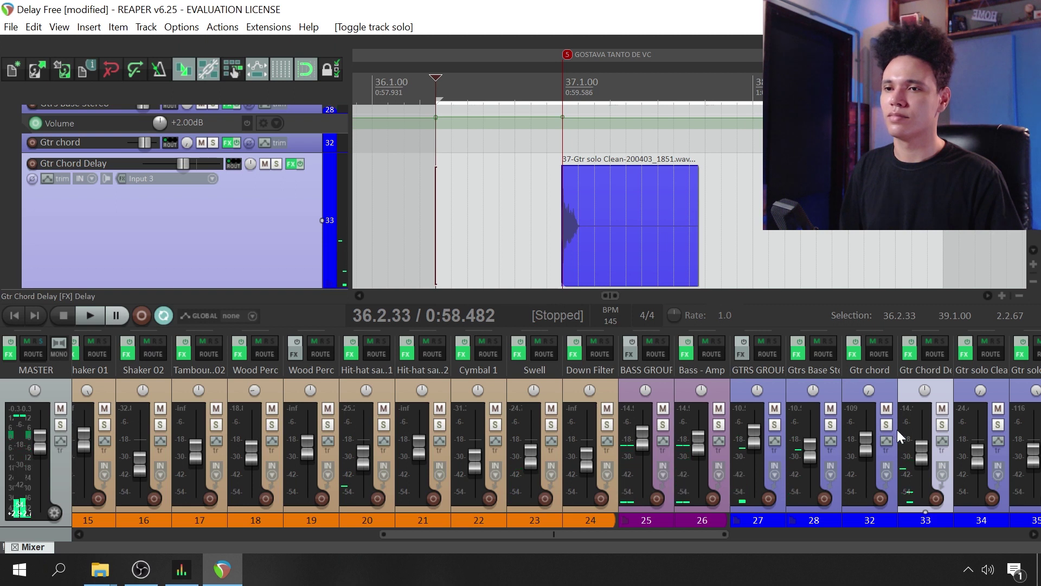
pyautogui.moveTo(922, 443); pyautogui.dragTo(922, 437)
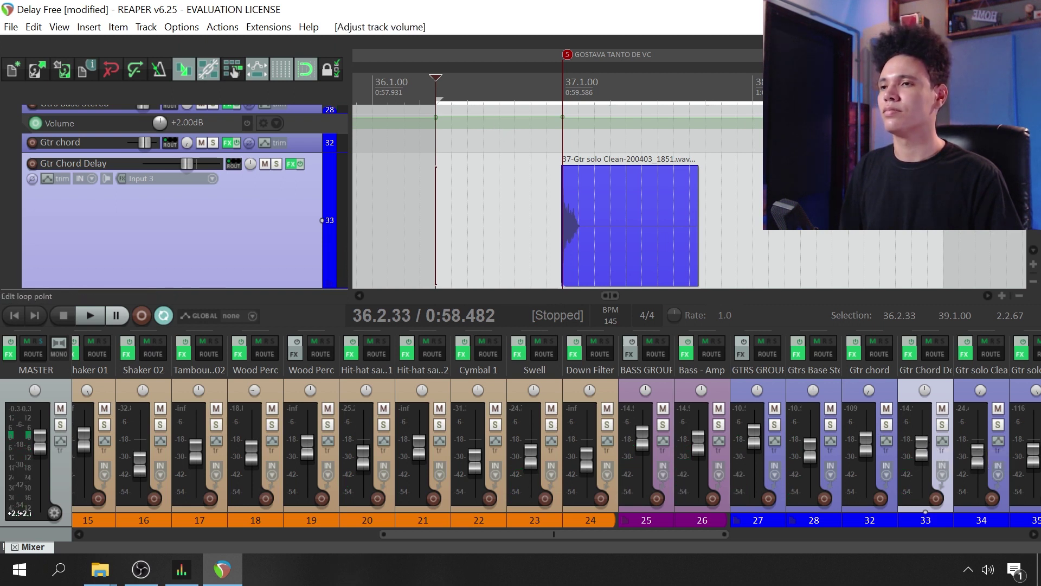
pyautogui.press('space')
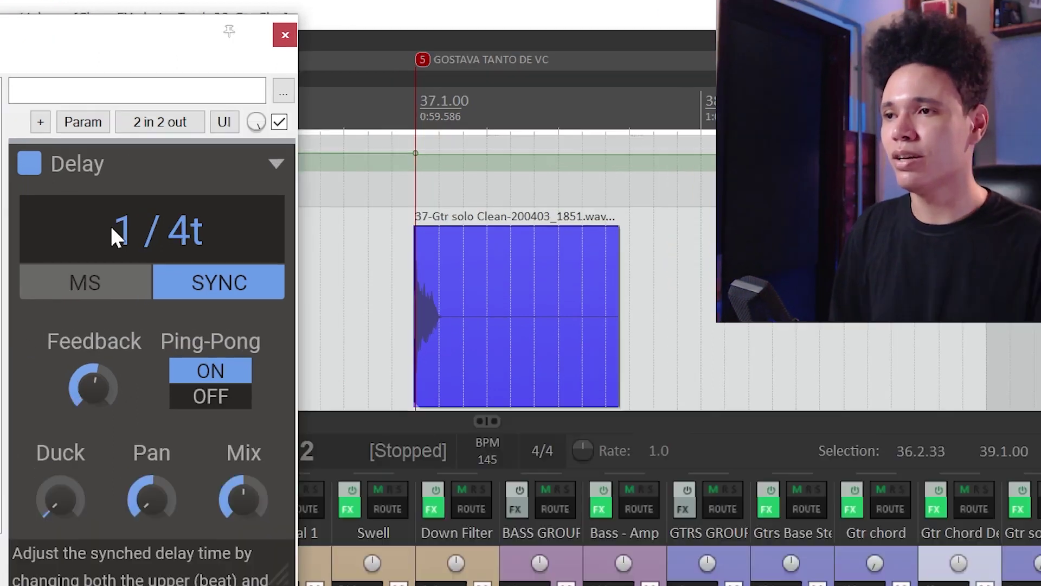
pyautogui.moveTo(143, 358)
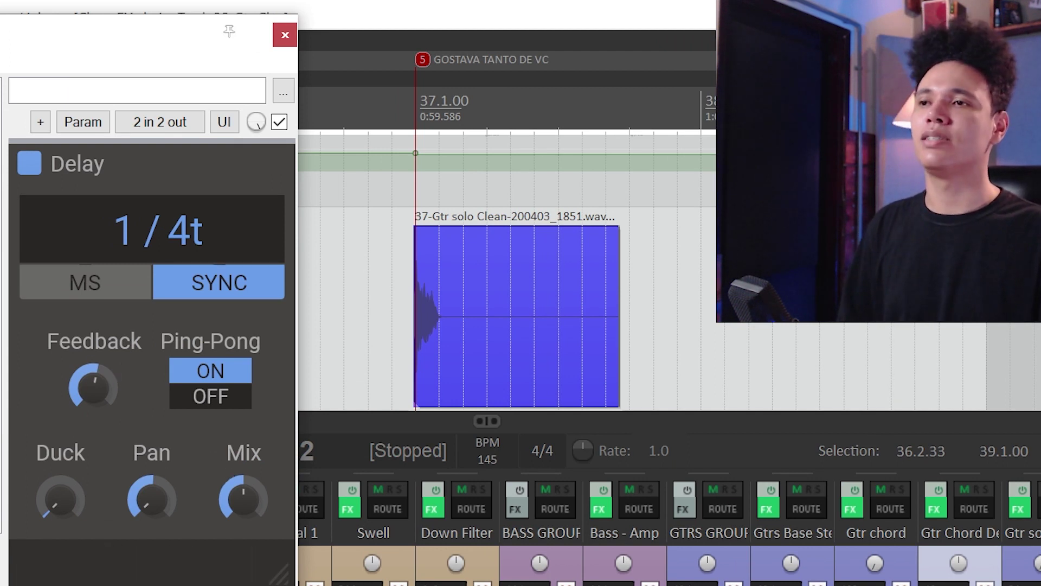
pyautogui.moveTo(193, 346)
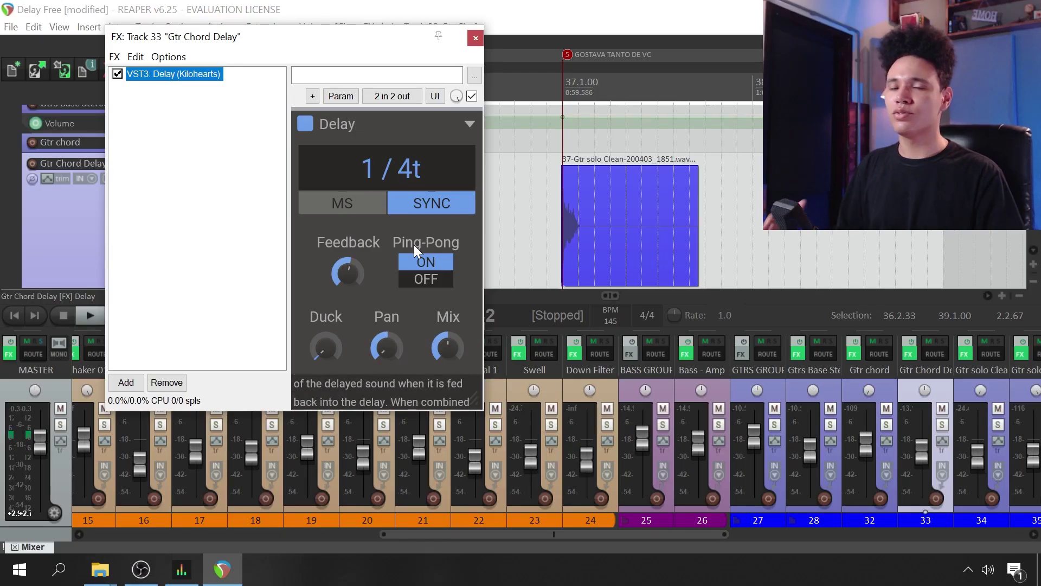